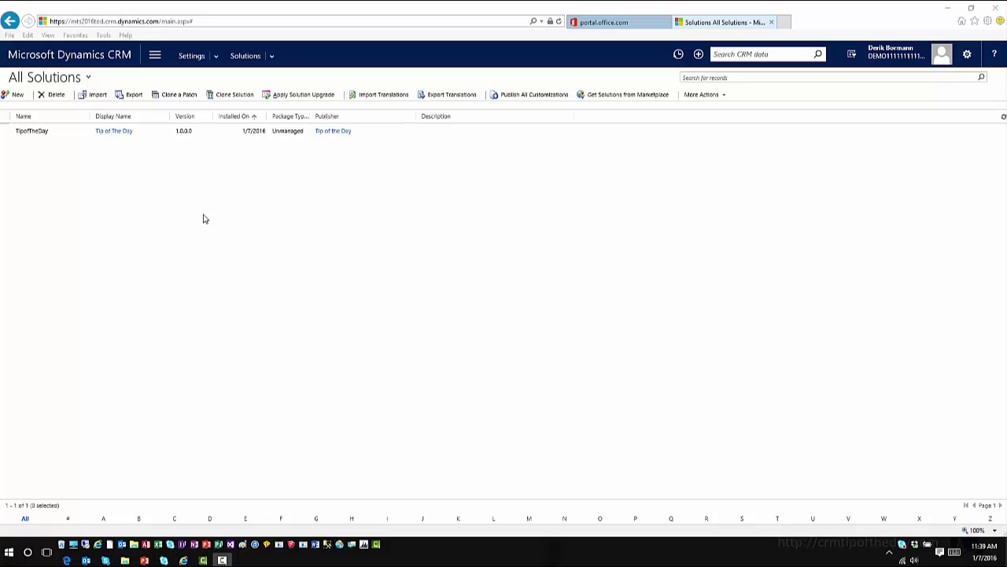
Step: Review the components of the TipofTheDay solution and clone it to a patch with version 1.0.1.0
double_click(76, 134)
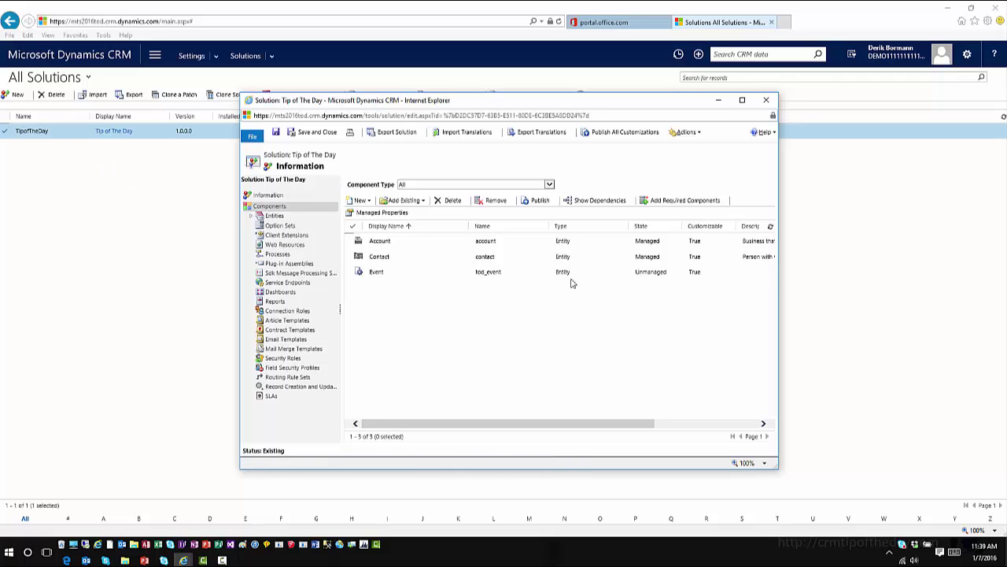
left_click(766, 100)
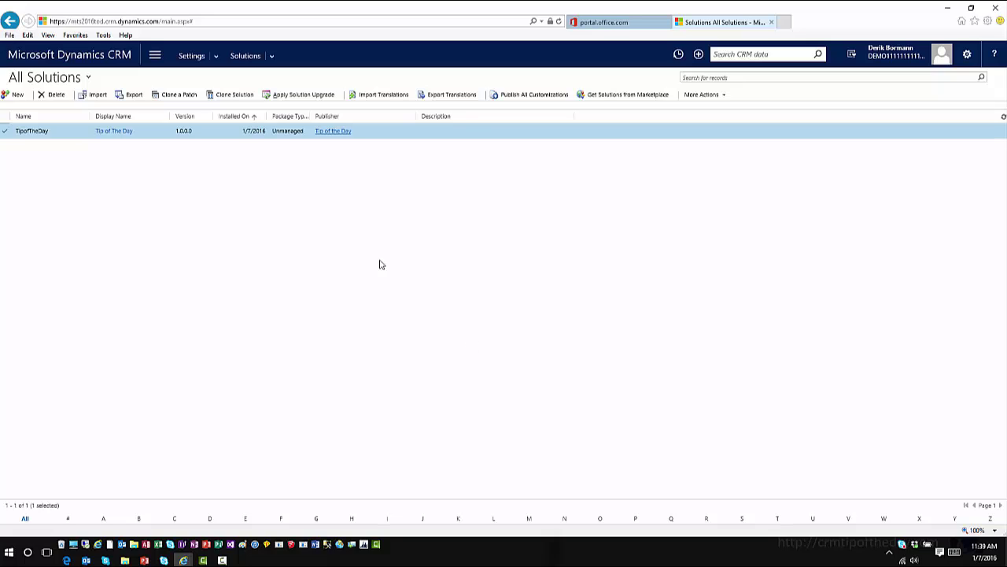
left_click(179, 95)
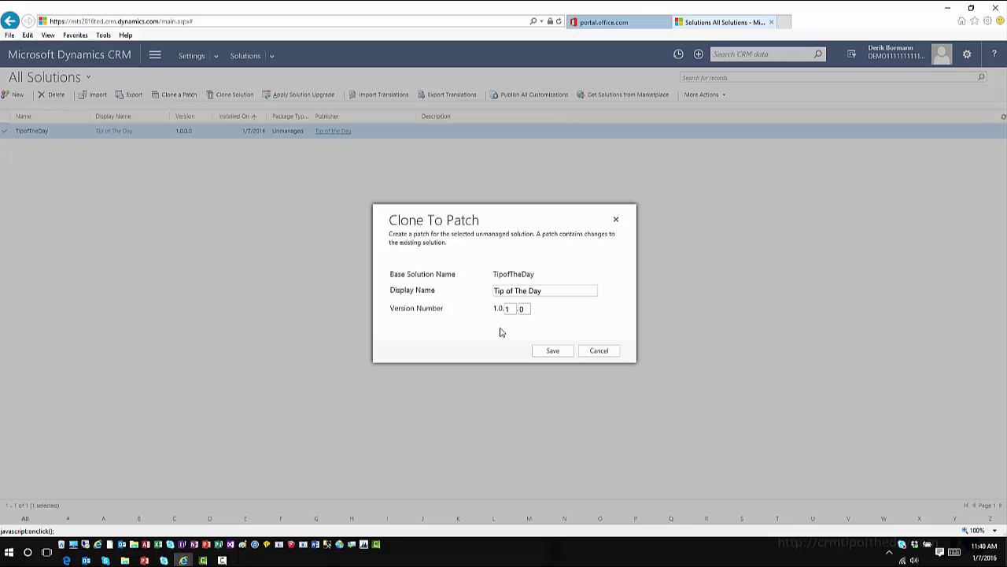
left_click(556, 352)
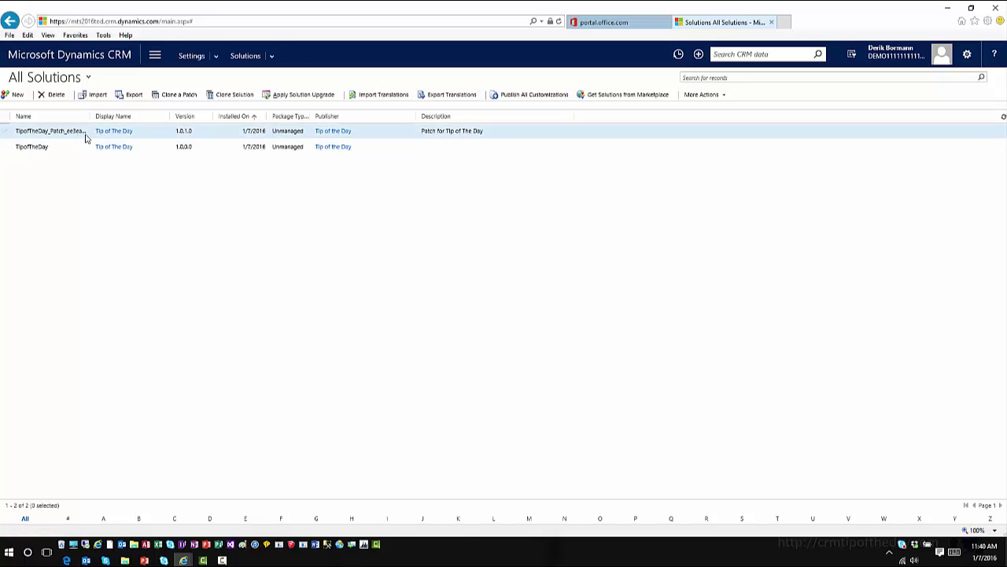
Step: Open the 1.0.1.0 patch and add the existing Event entity with its metadata and all assets
left_click(61, 134)
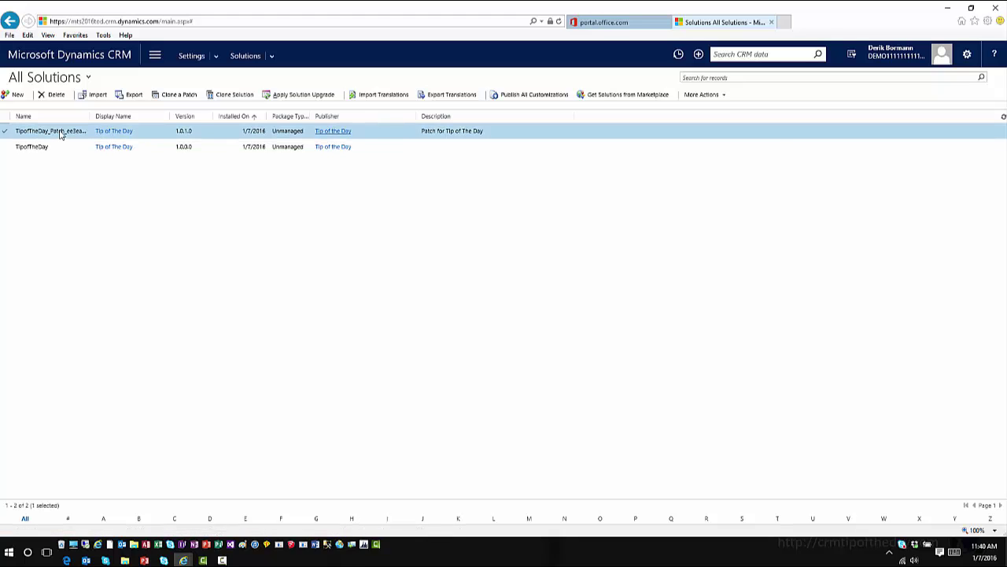
double_click(61, 134)
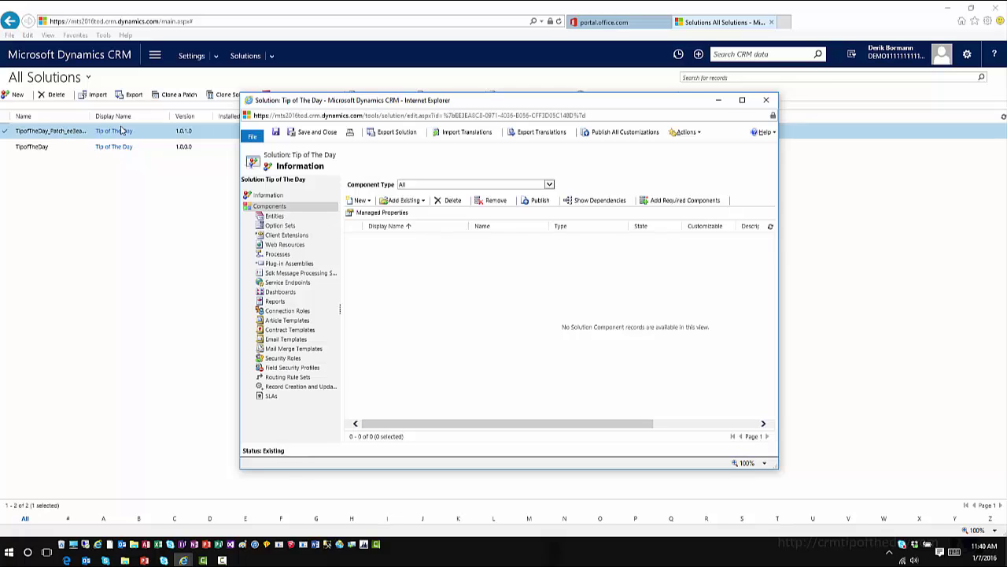
left_click(423, 201)
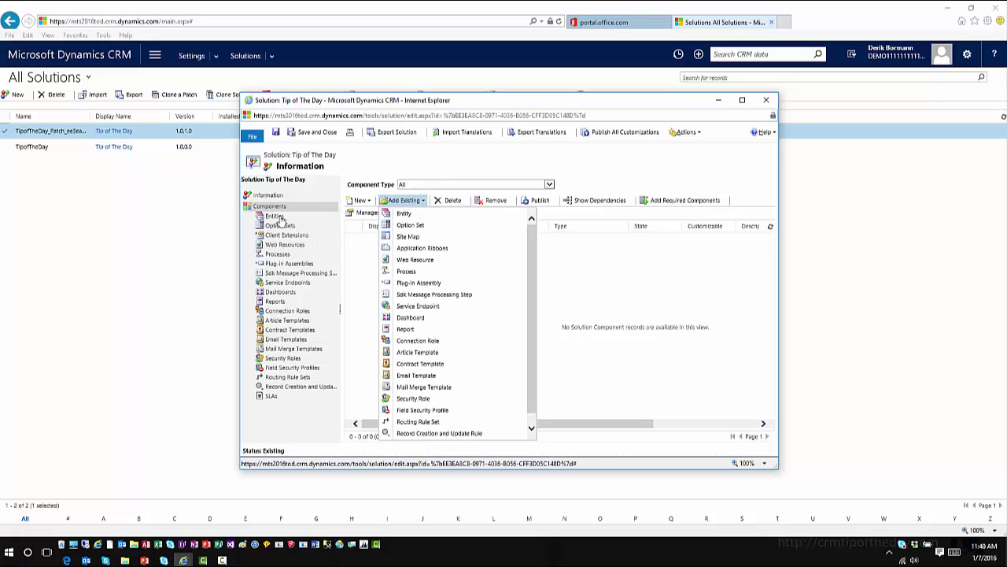
left_click(405, 216)
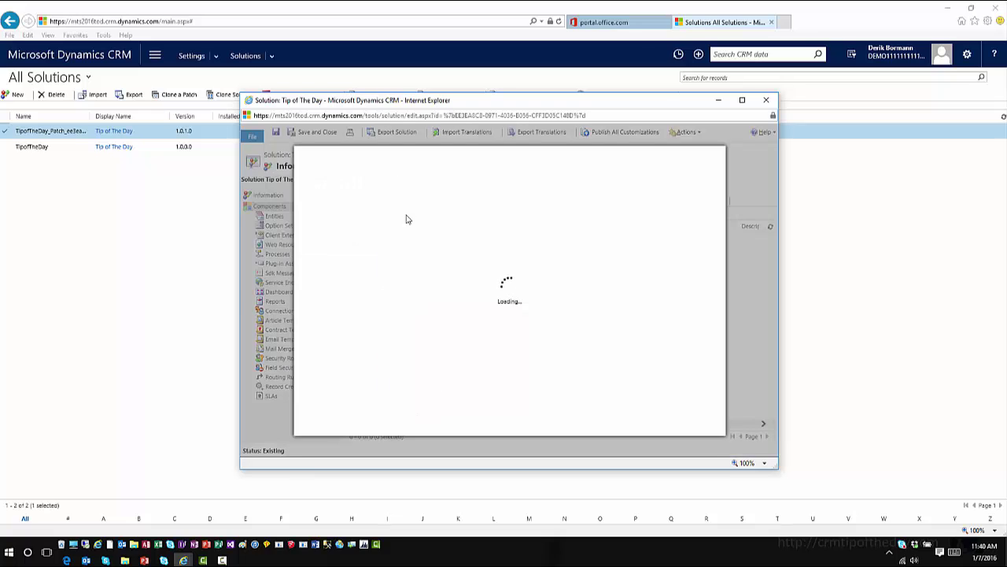
scroll(381, 322, "down", 8)
scroll(383, 317, "down", 3)
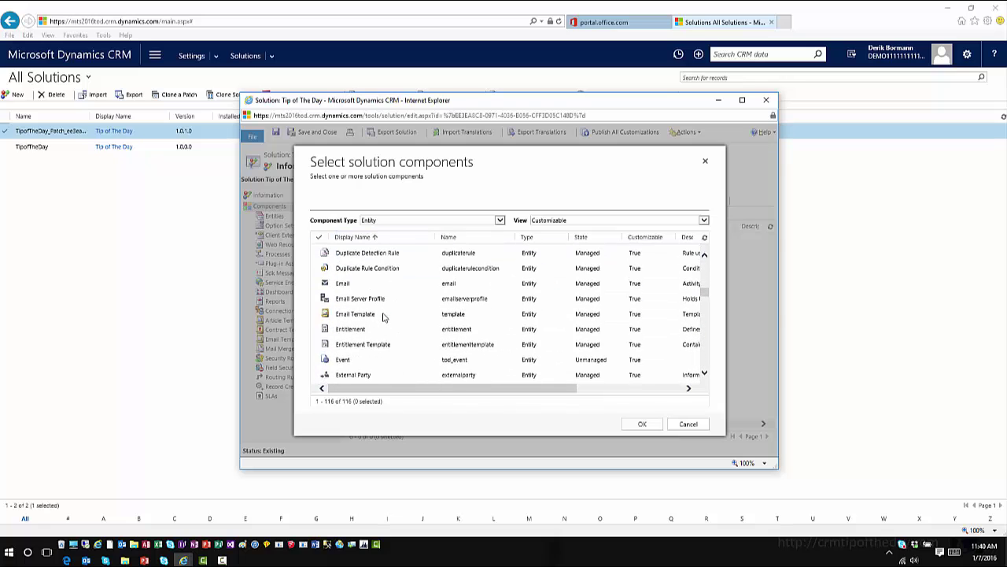
left_click(318, 363)
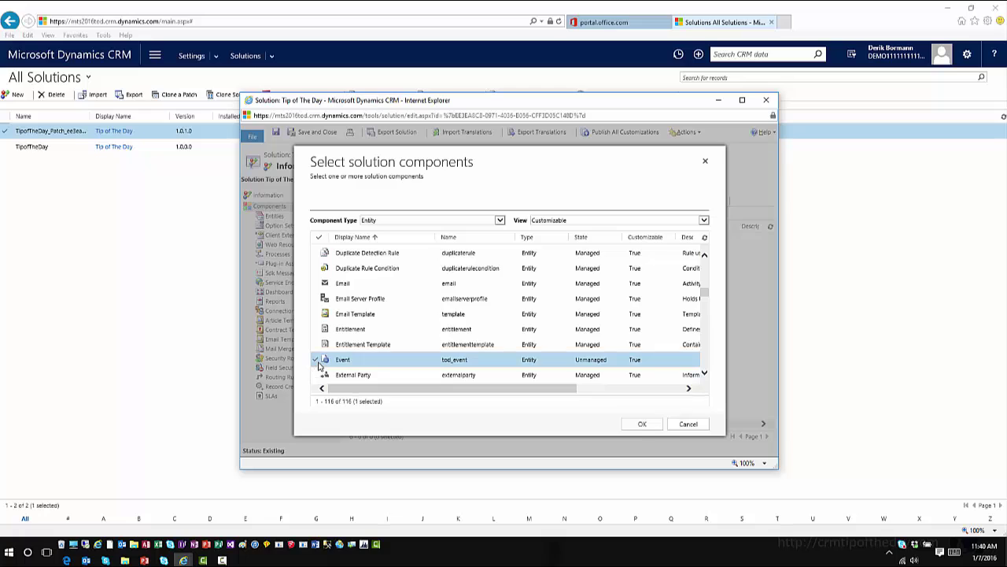
left_click(640, 425)
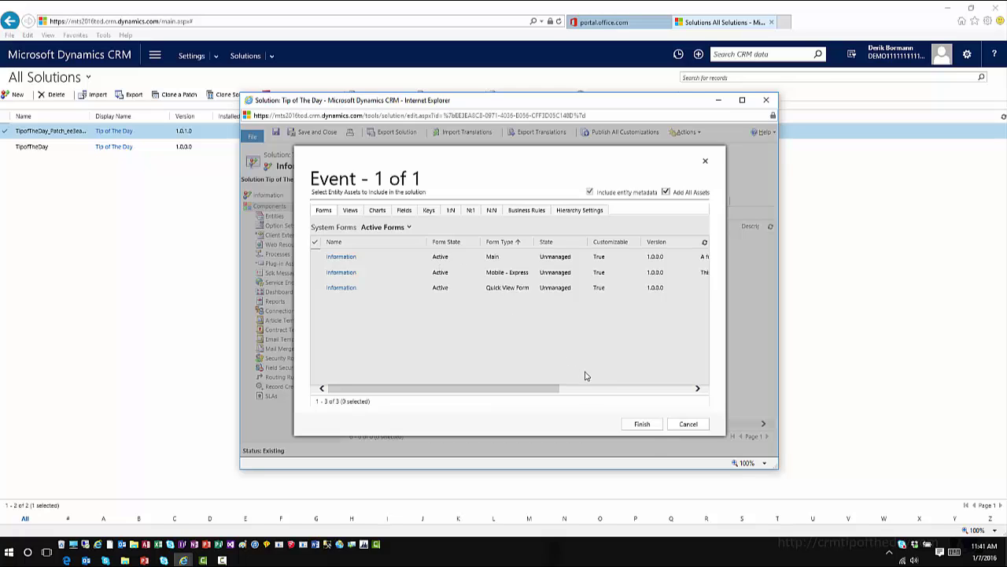
left_click(652, 428)
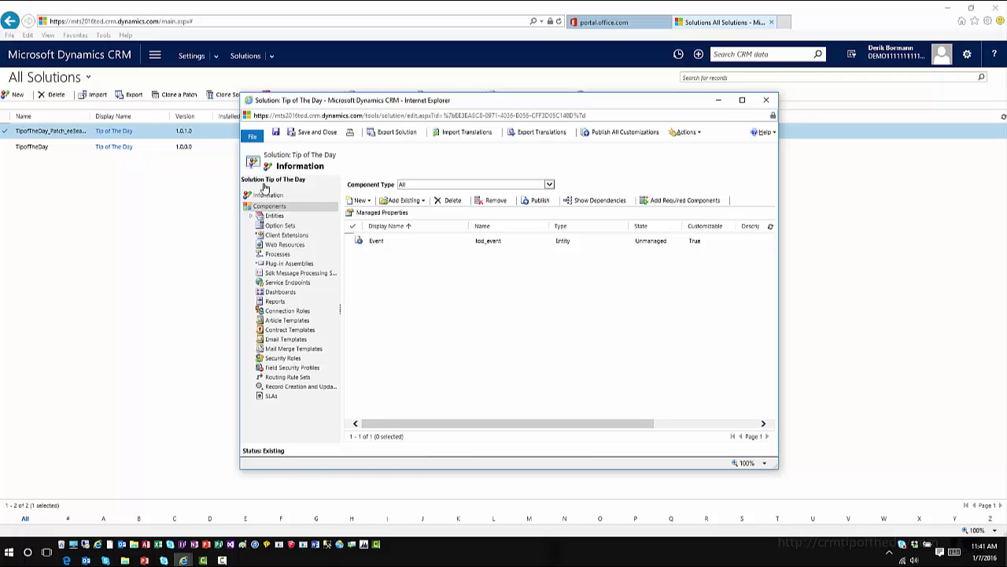
Step: Start a new field on the patch's Event entity with the display name "Event Date"
left_click(252, 217)
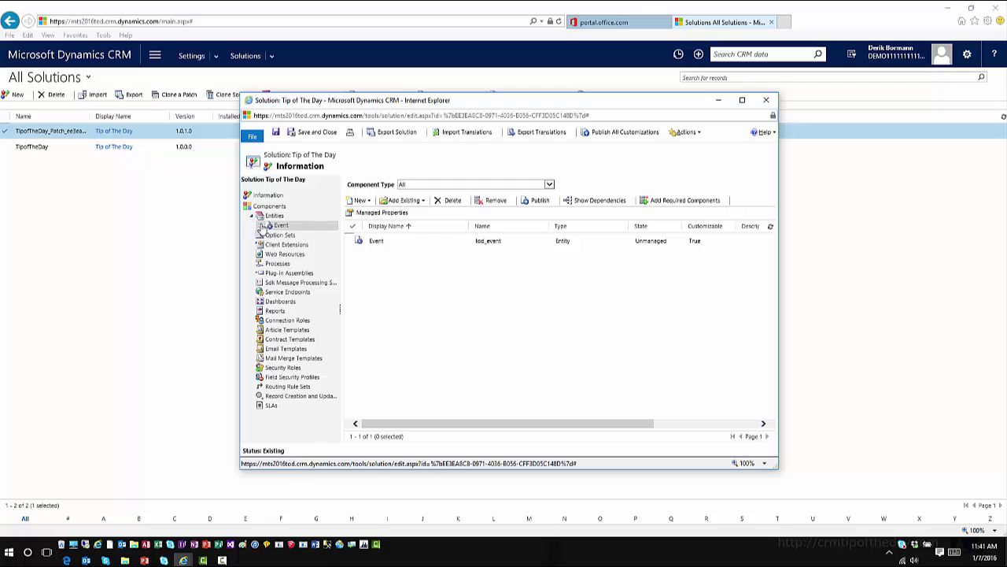
left_click(260, 225)
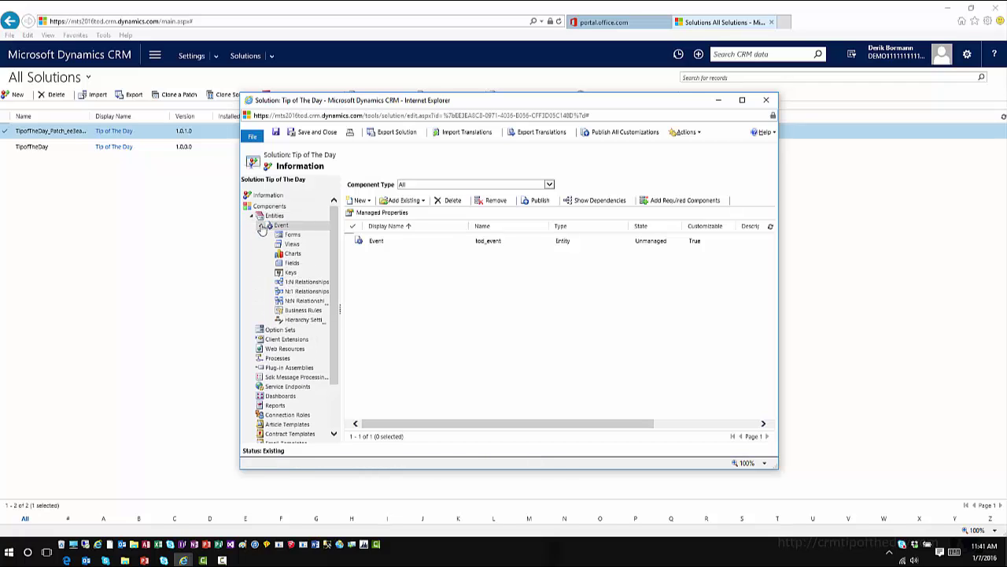
left_click(292, 264)
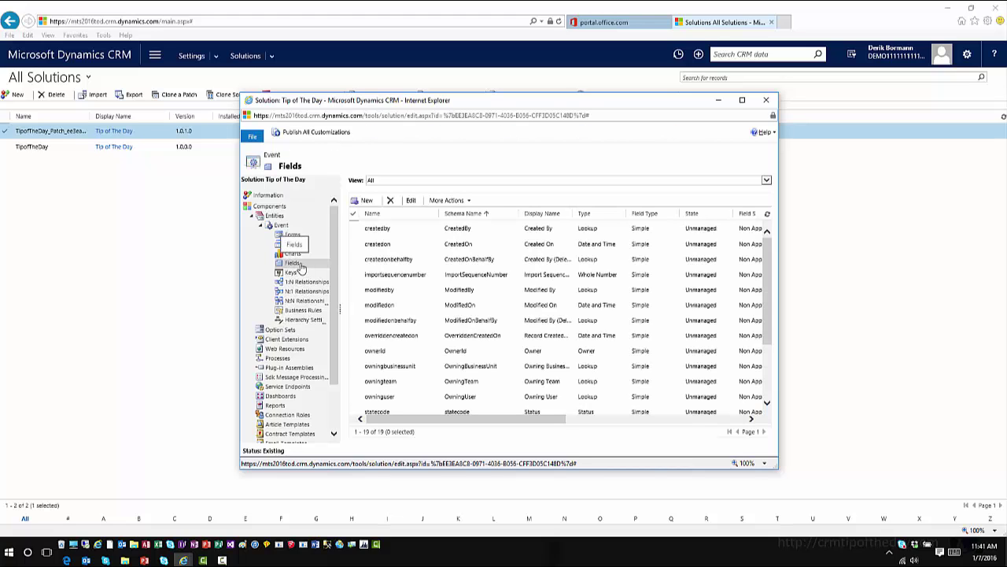
left_click(373, 206)
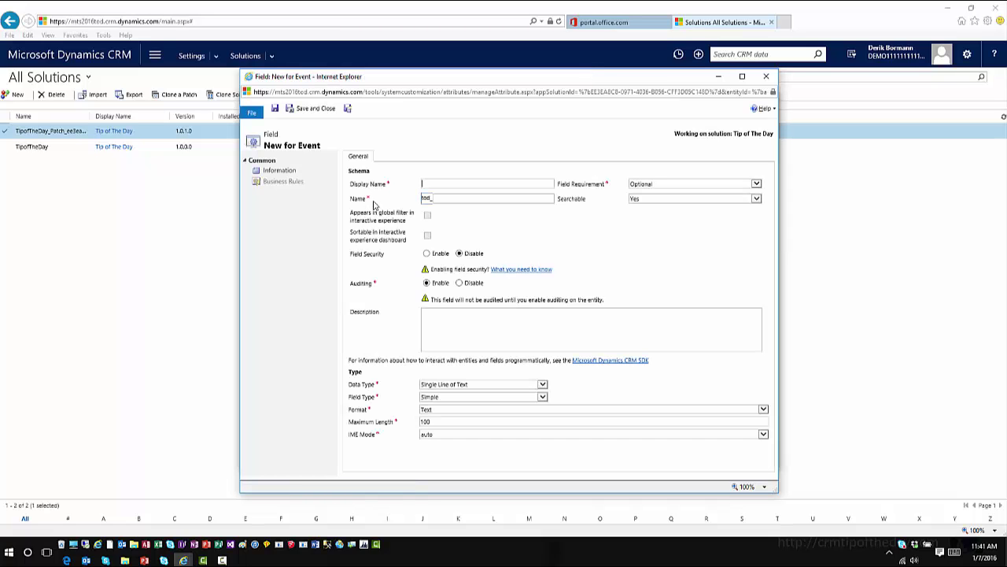
left_click(433, 186)
type("Event Date")
key("Tab")
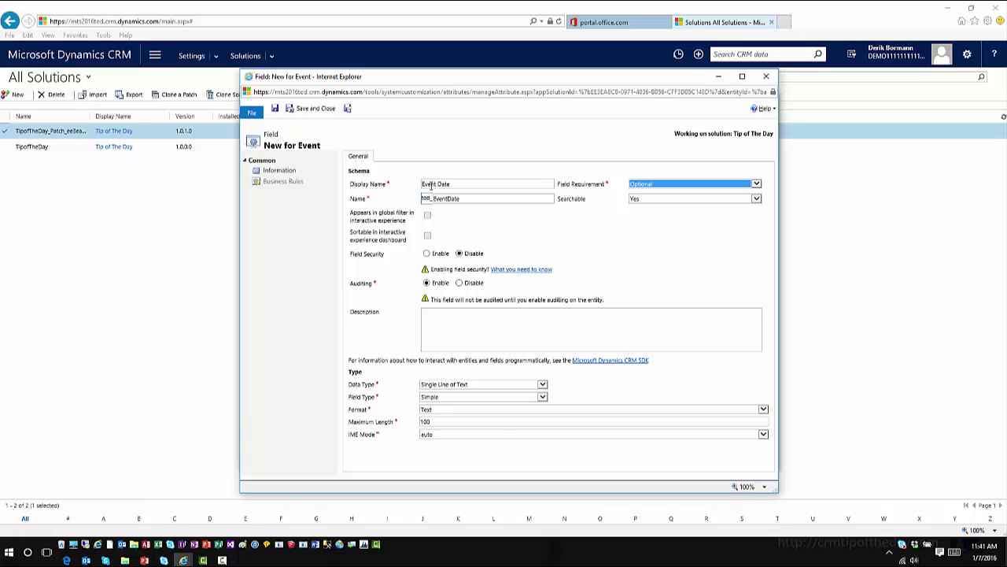
Step: Set the Event Date field's data type to Date and Time, then save and close the field
left_click(542, 385)
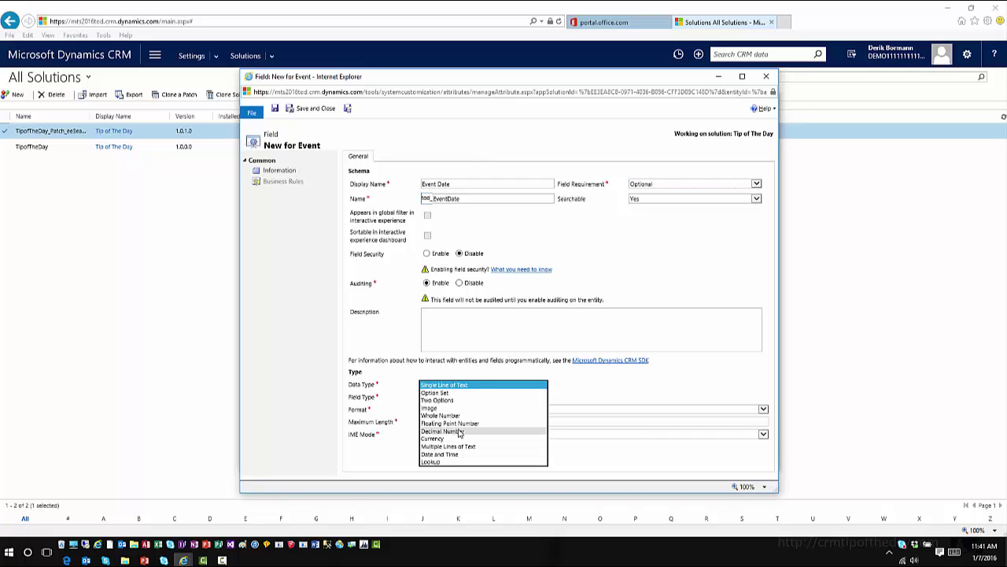
left_click(455, 456)
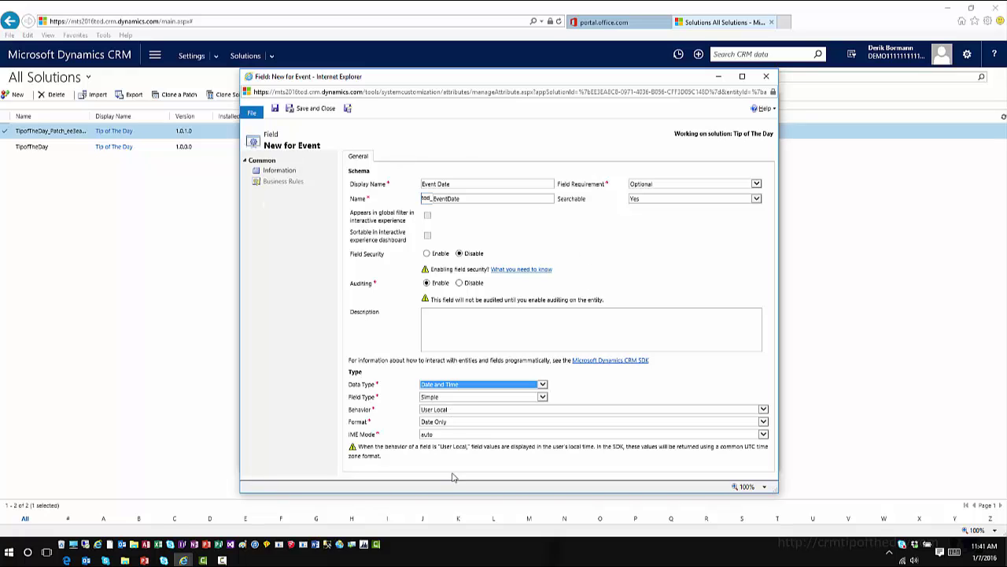
key("Down")
left_click(454, 383)
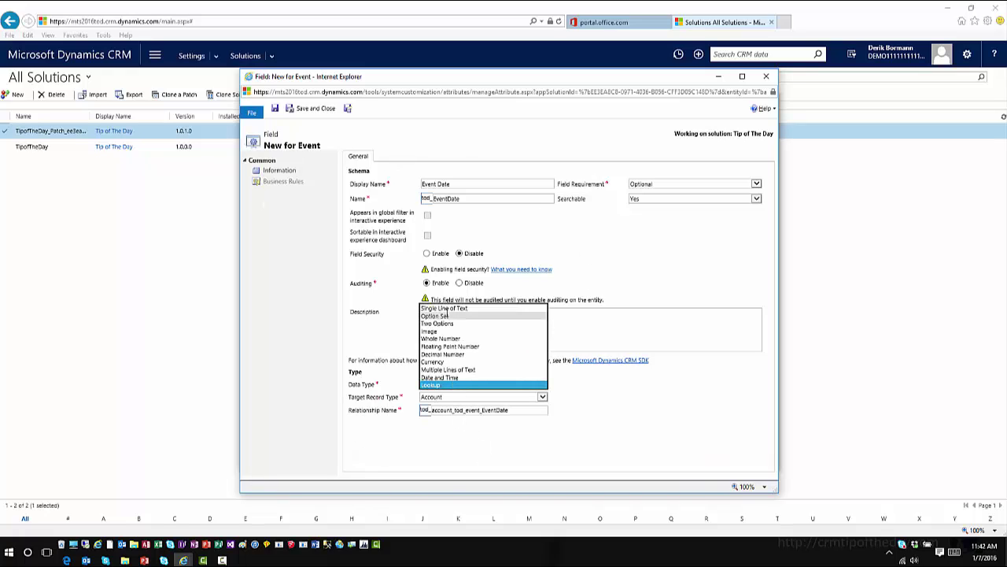
left_click(449, 377)
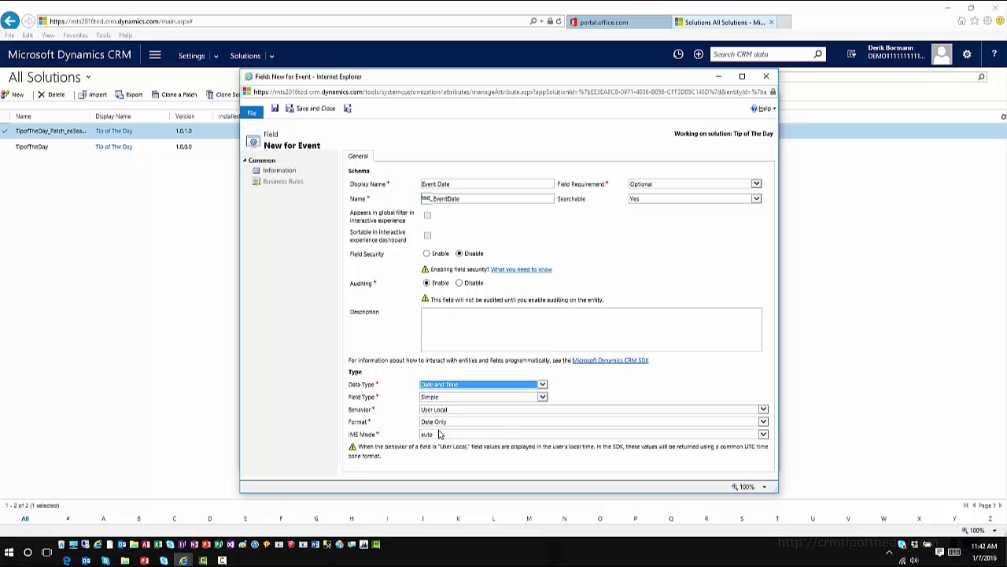
left_click(321, 111)
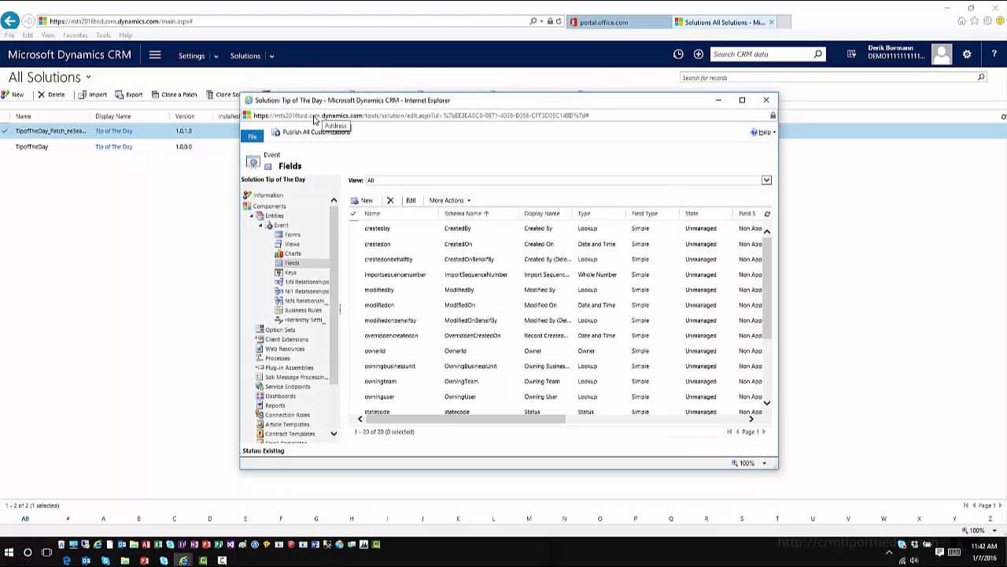
Step: Publish all customizations and export the 1.0.1.0 patch as a managed solution
left_click(319, 134)
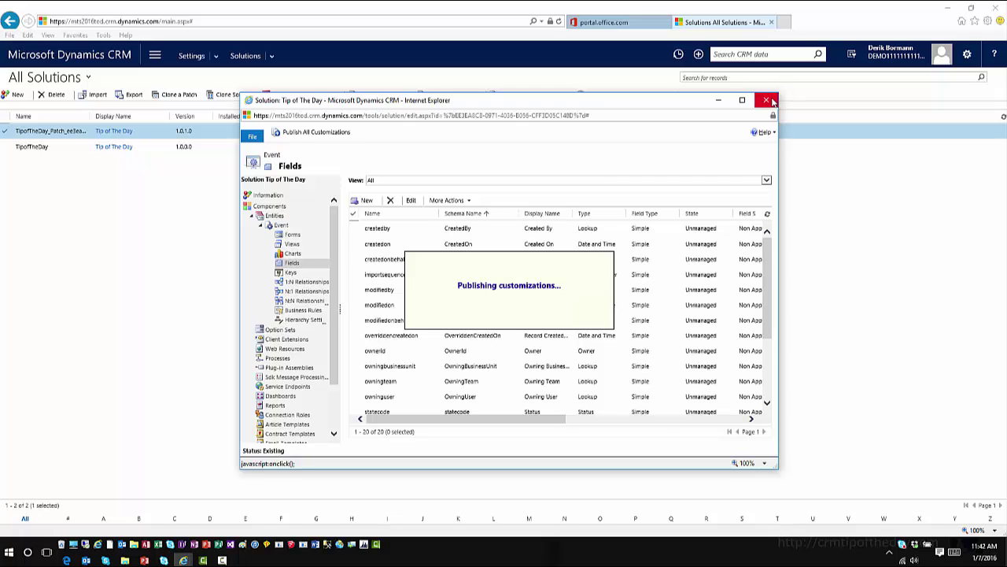
left_click(774, 102)
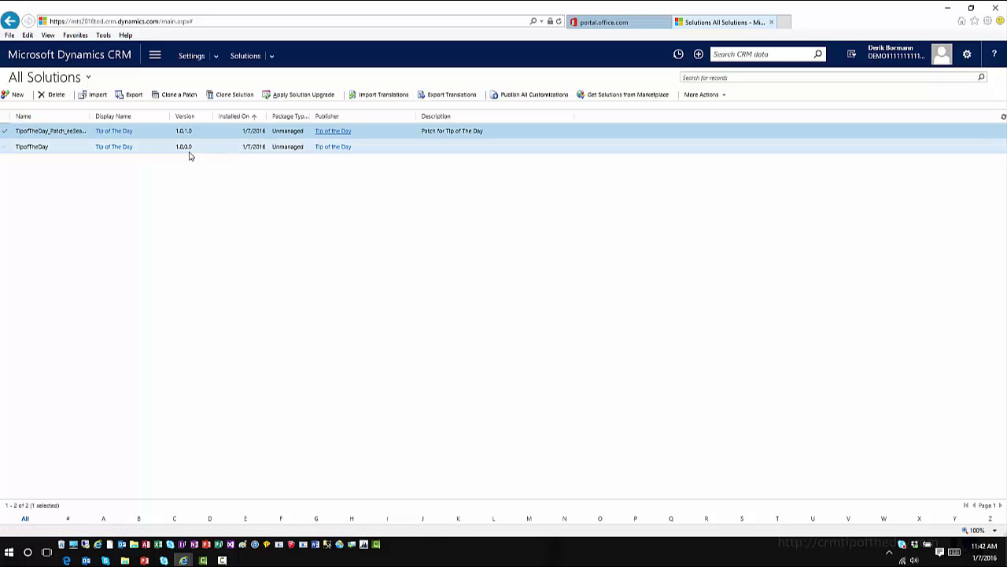
left_click(126, 96)
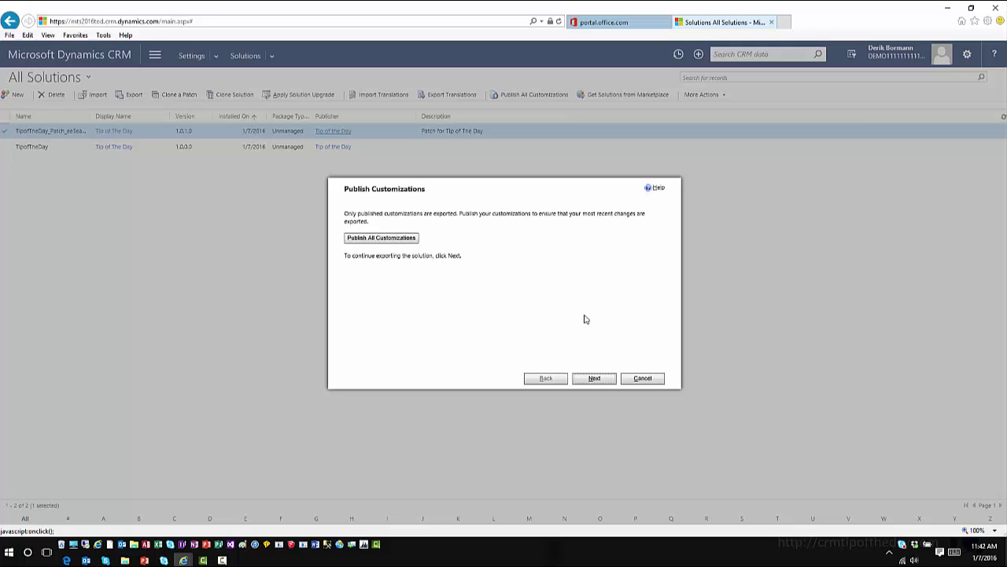
left_click(596, 379)
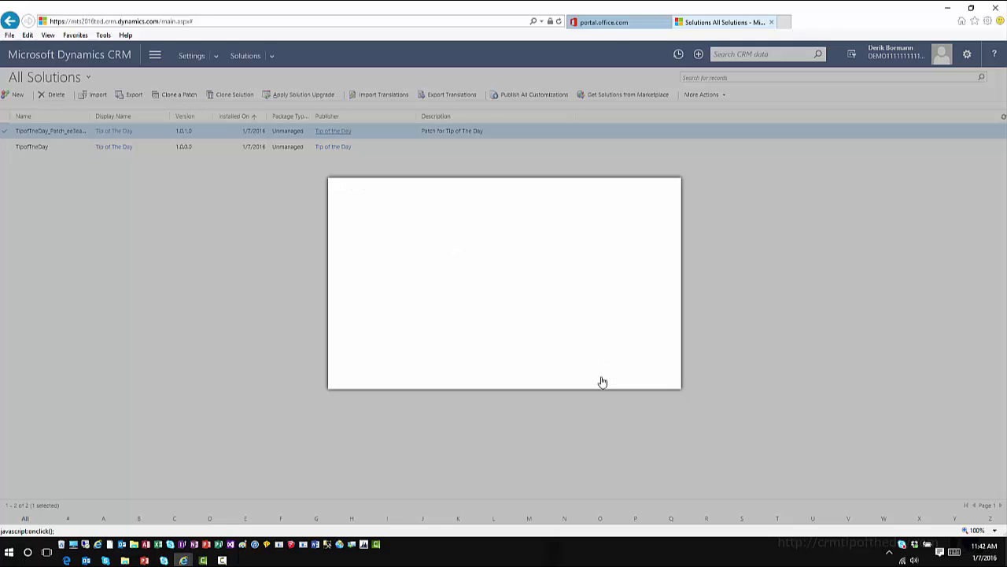
left_click(597, 379)
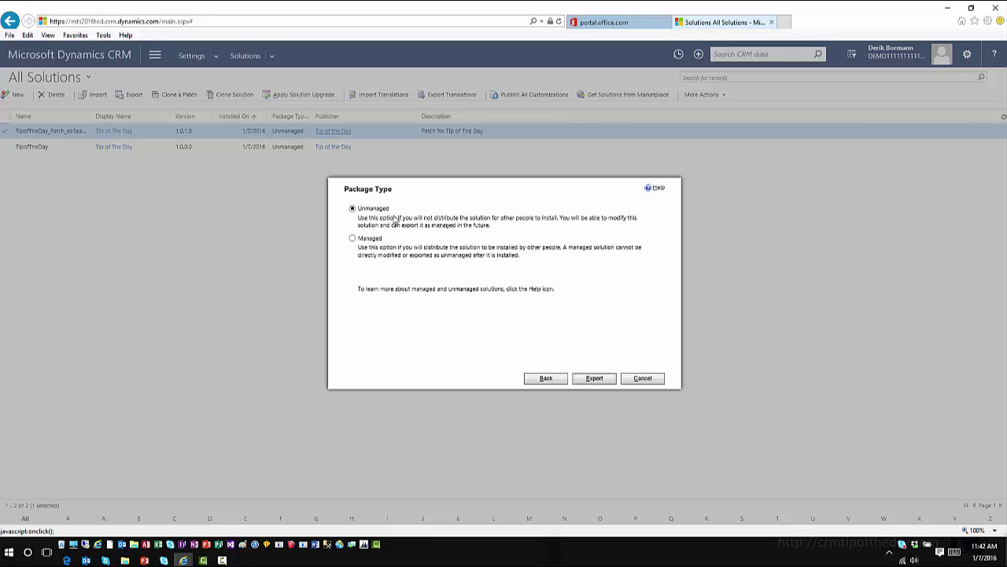
left_click(353, 238)
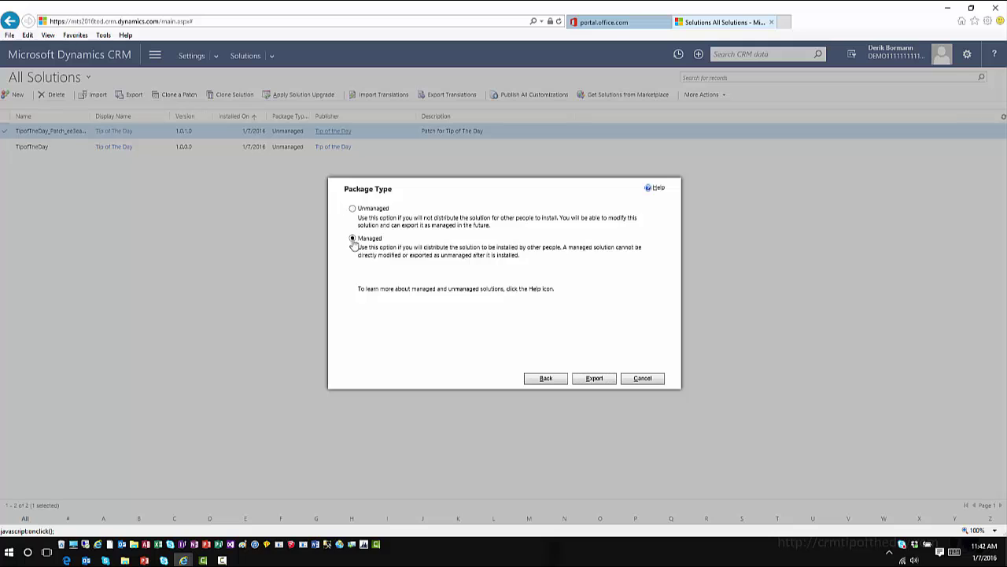
left_click(601, 380)
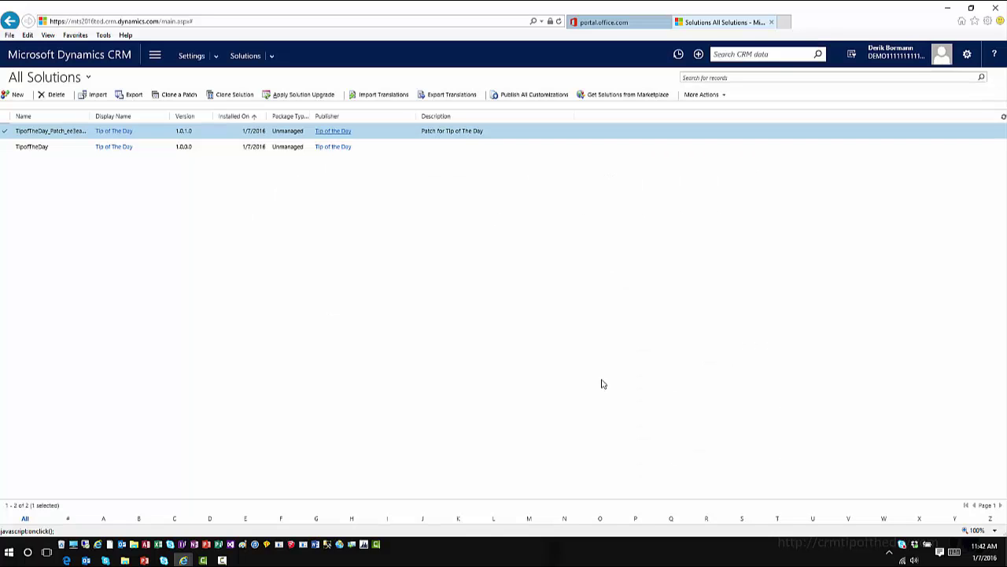
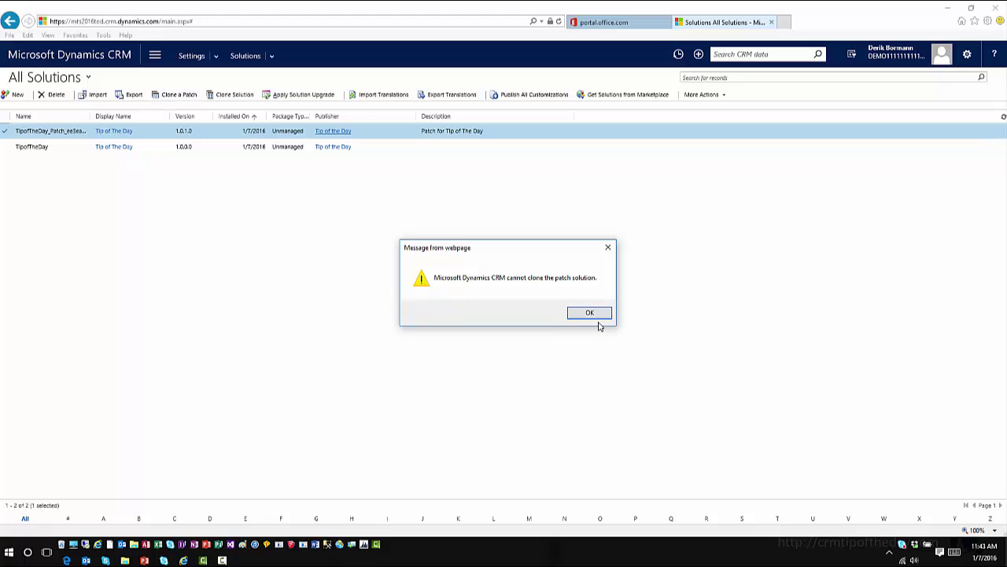
Step: Dismiss the message and clone the base TipofTheDay solution to a second patch with version 1.0.2.0
left_click(596, 316)
left_click(76, 146)
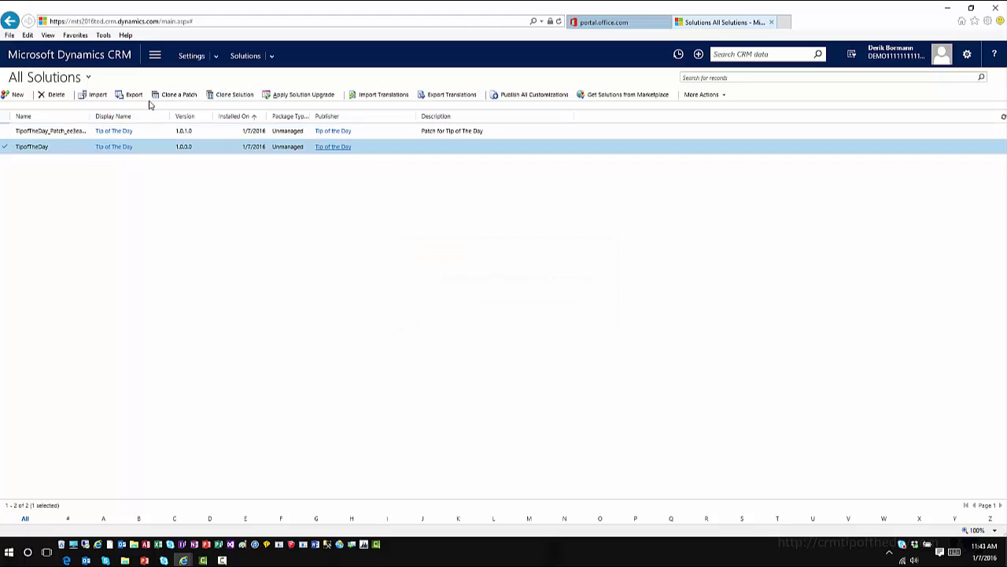
left_click(170, 95)
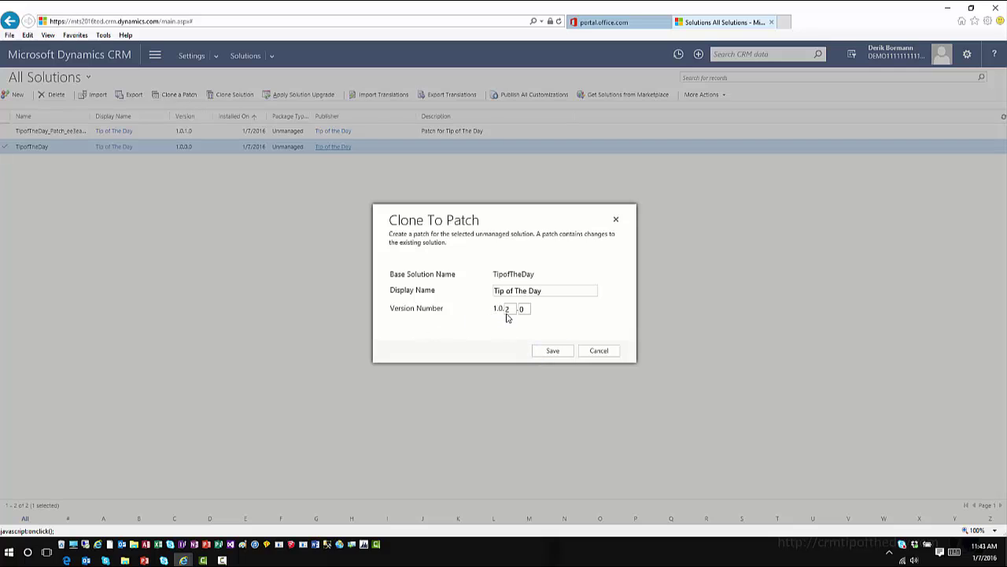
left_click(557, 350)
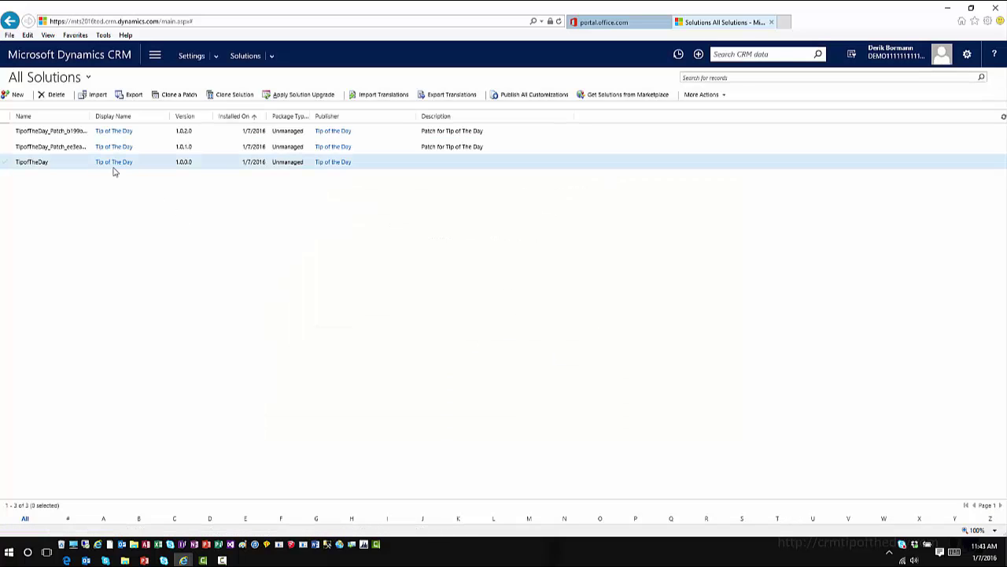
Step: Add the existing Event entity with its metadata and all assets to the 1.0.2.0 patch, then close the patch
left_click(72, 132)
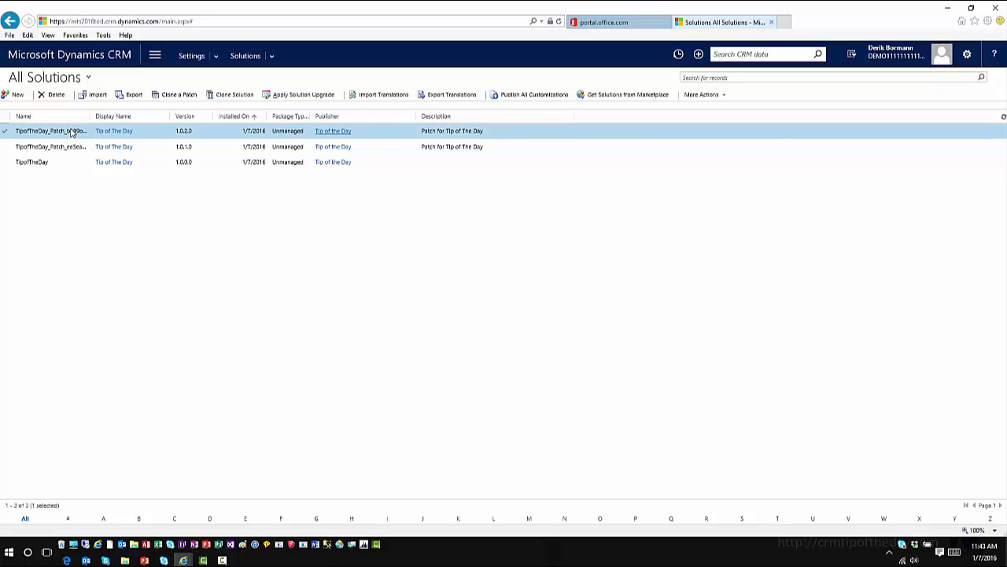
double_click(72, 133)
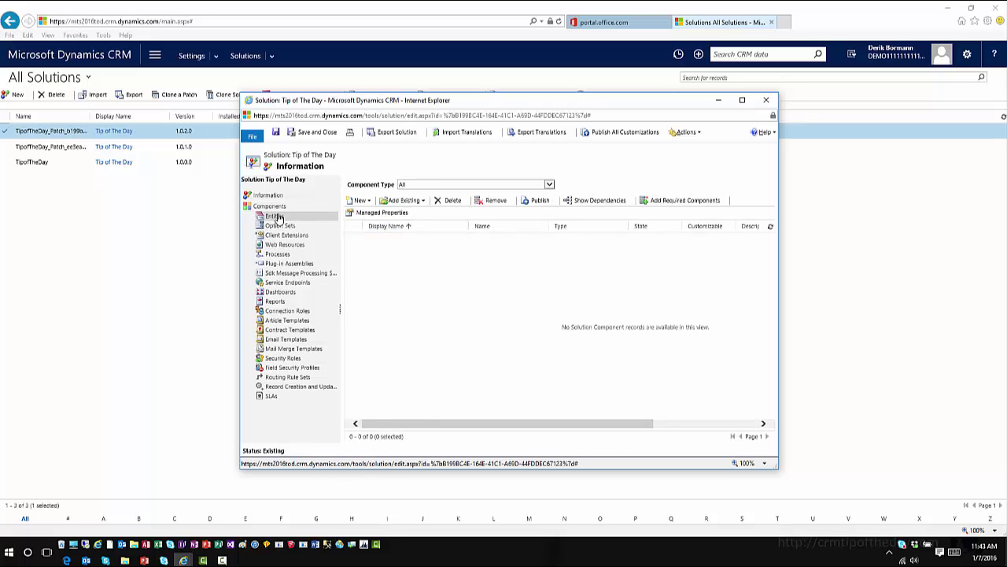
left_click(275, 216)
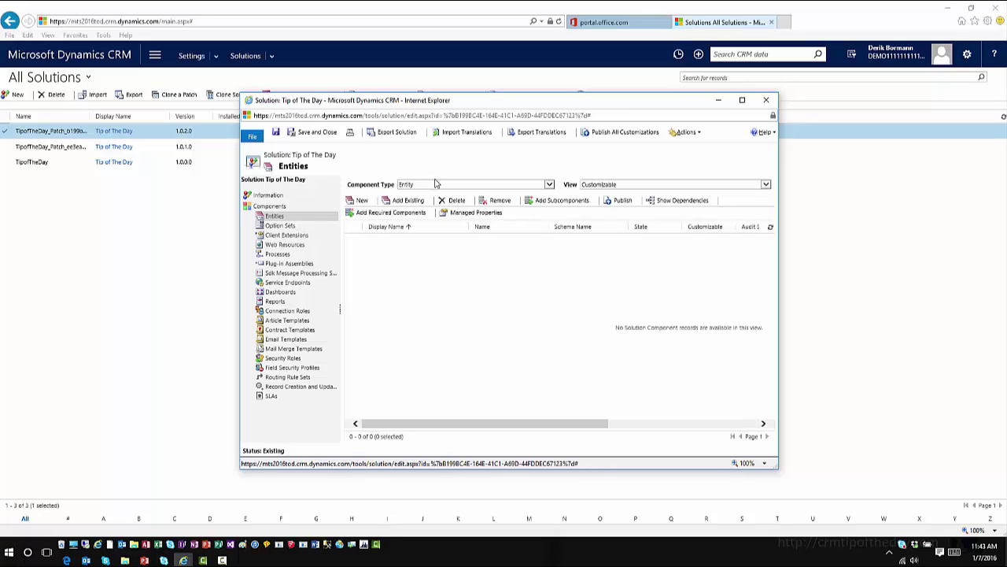
left_click(413, 202)
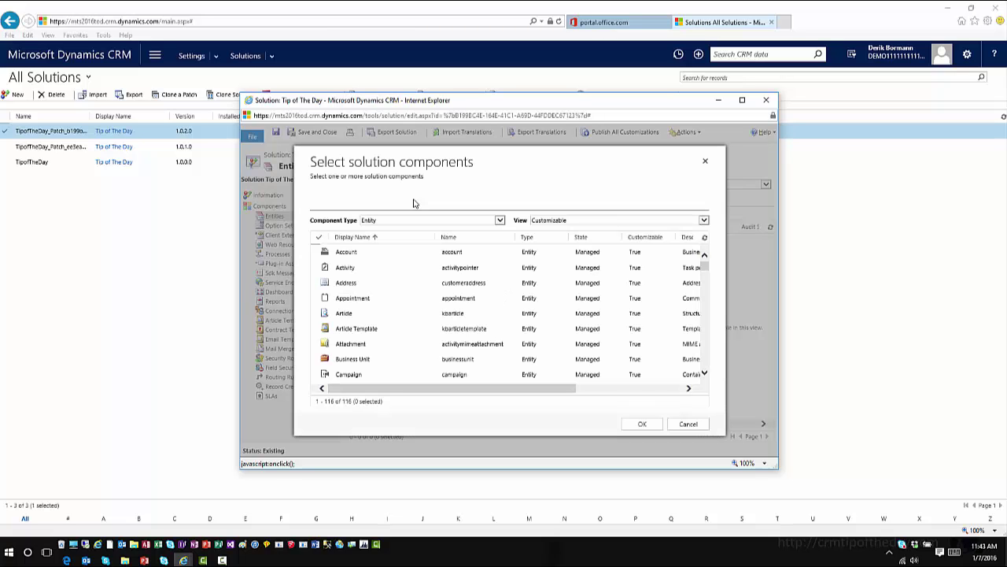
scroll(373, 295, "down", 3)
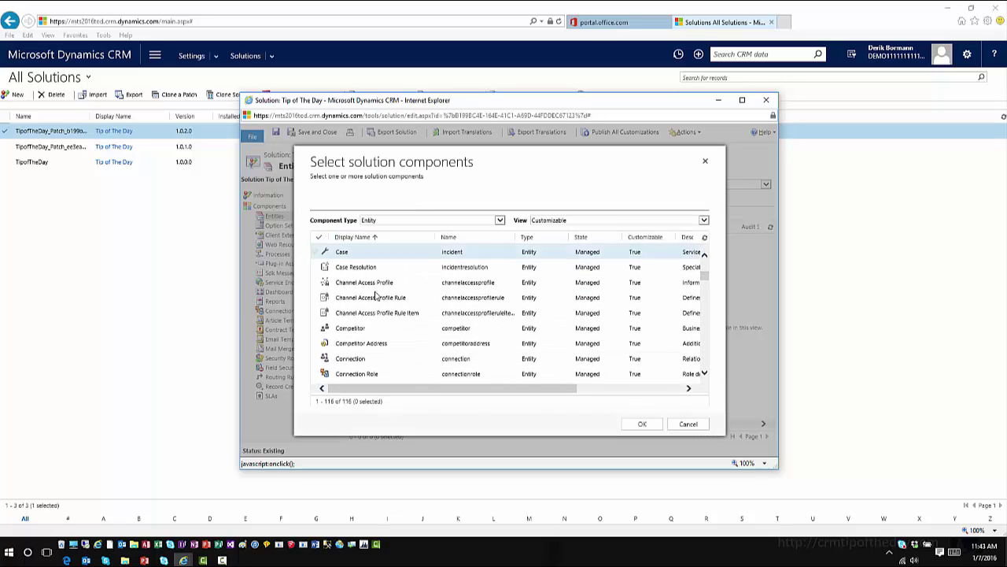
scroll(376, 295, "down", 6)
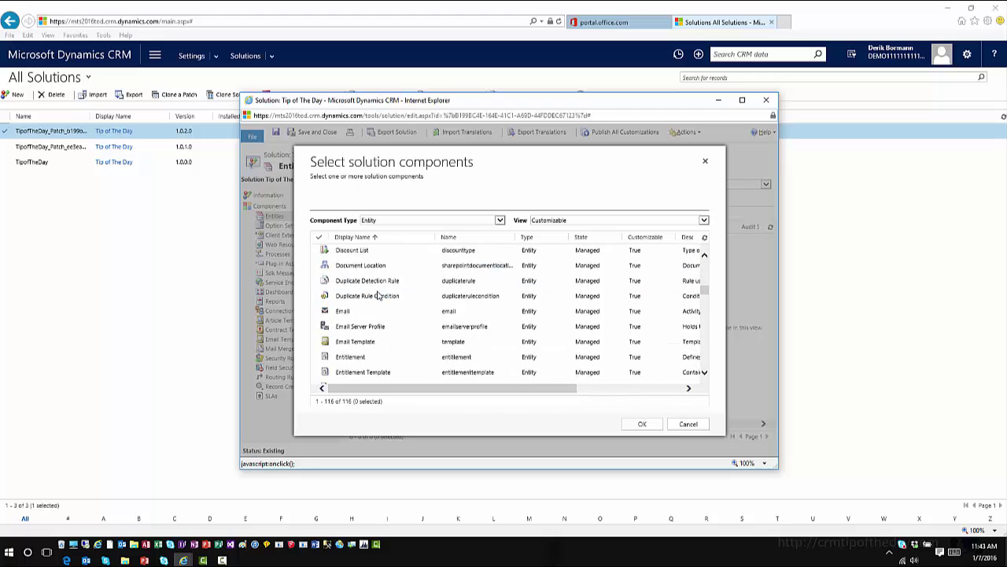
scroll(376, 295, "down", 2)
left_click(376, 276)
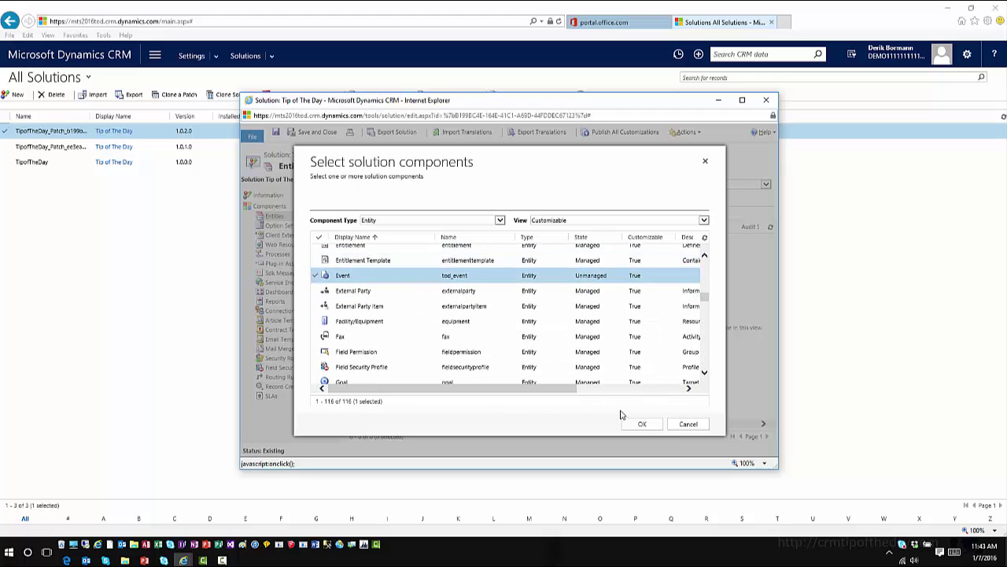
left_click(643, 425)
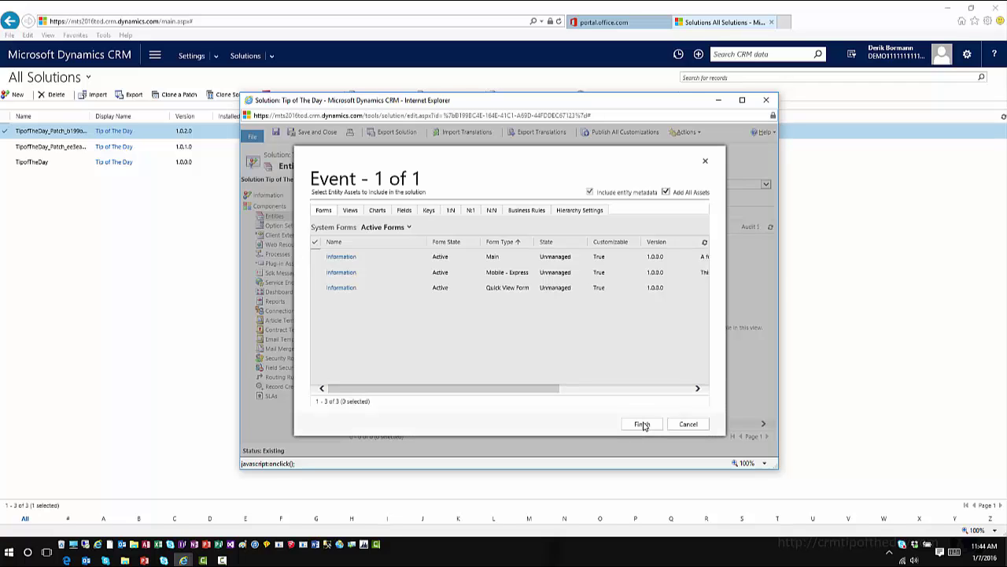
left_click(643, 425)
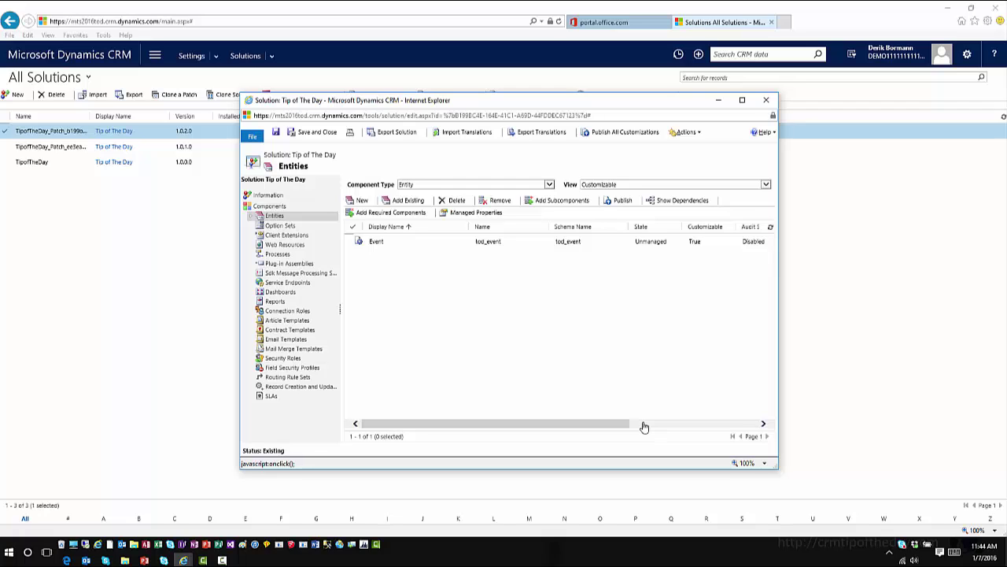
left_click(768, 100)
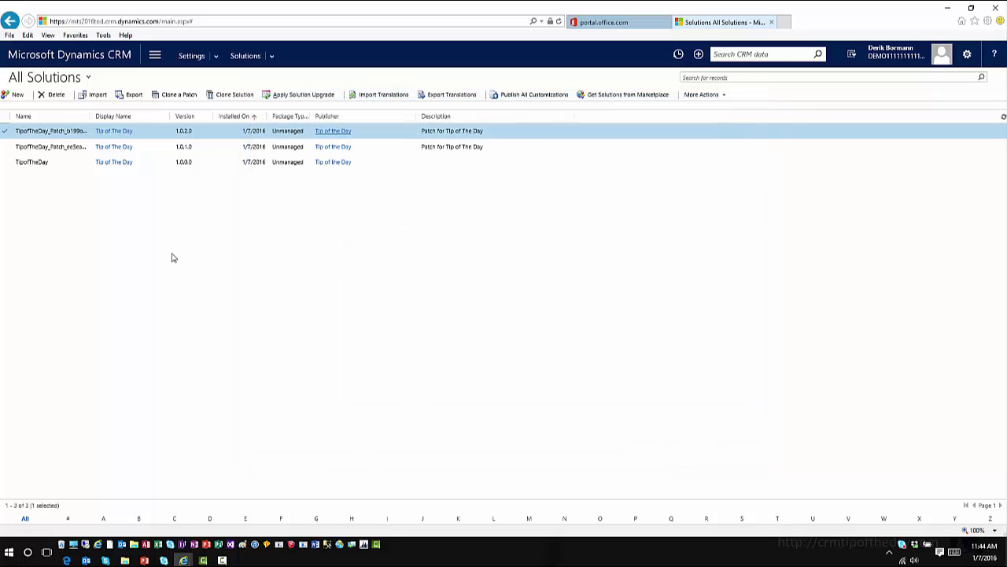
Step: Clone the base TipofTheDay solution to version 1.1.0.0, rolling up its patches, and review the new solution's components
left_click(6, 166)
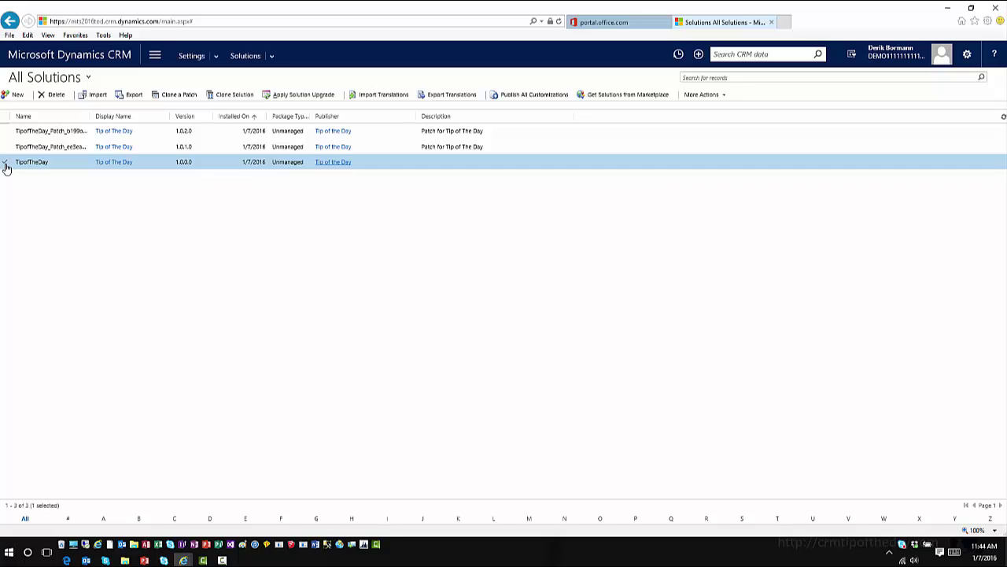
left_click(233, 103)
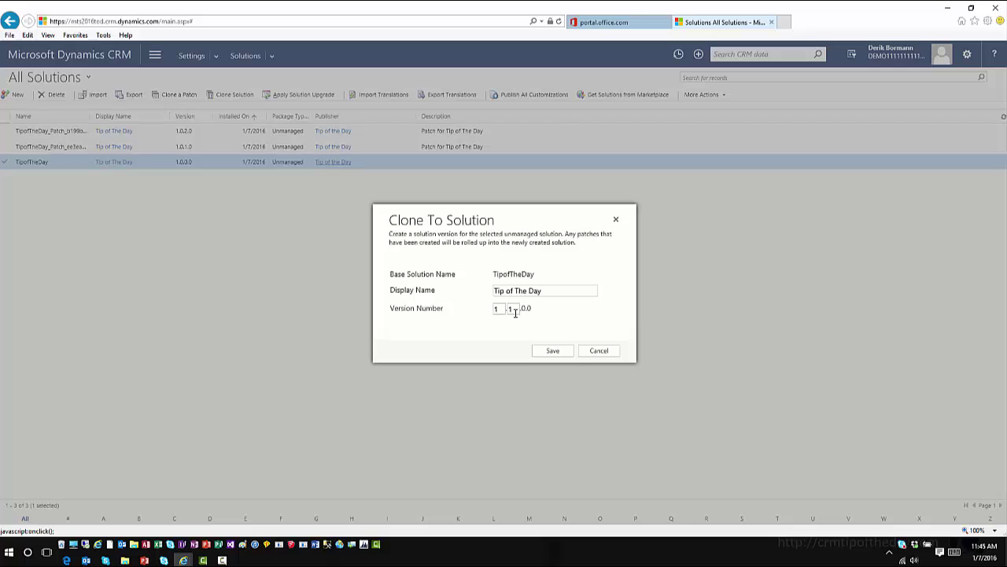
left_click(552, 351)
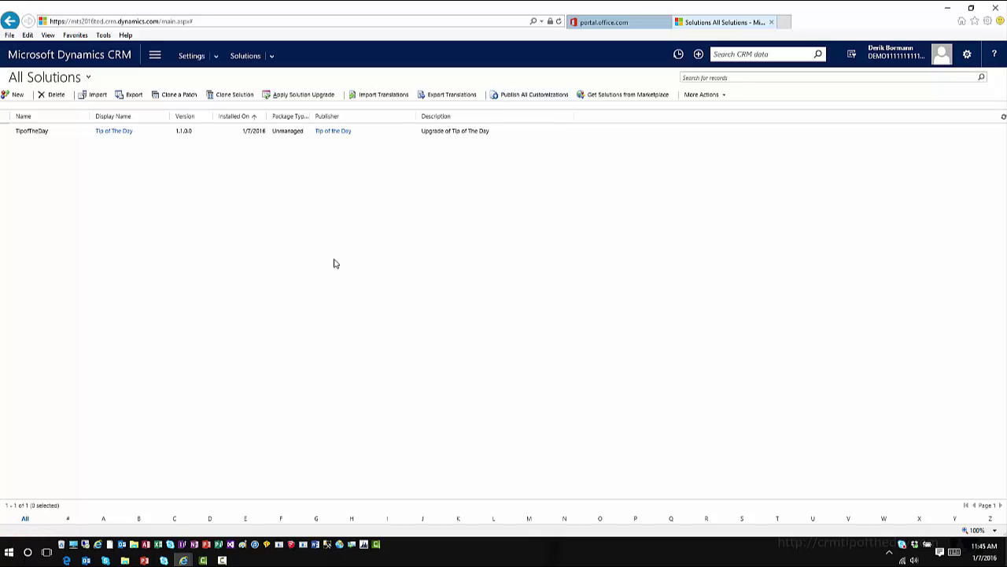
double_click(154, 136)
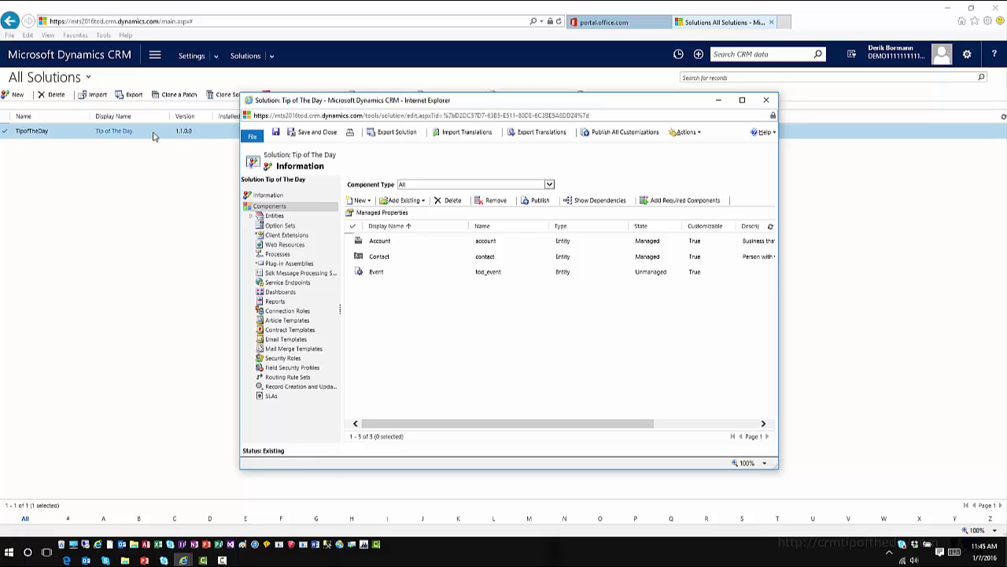
left_click(766, 101)
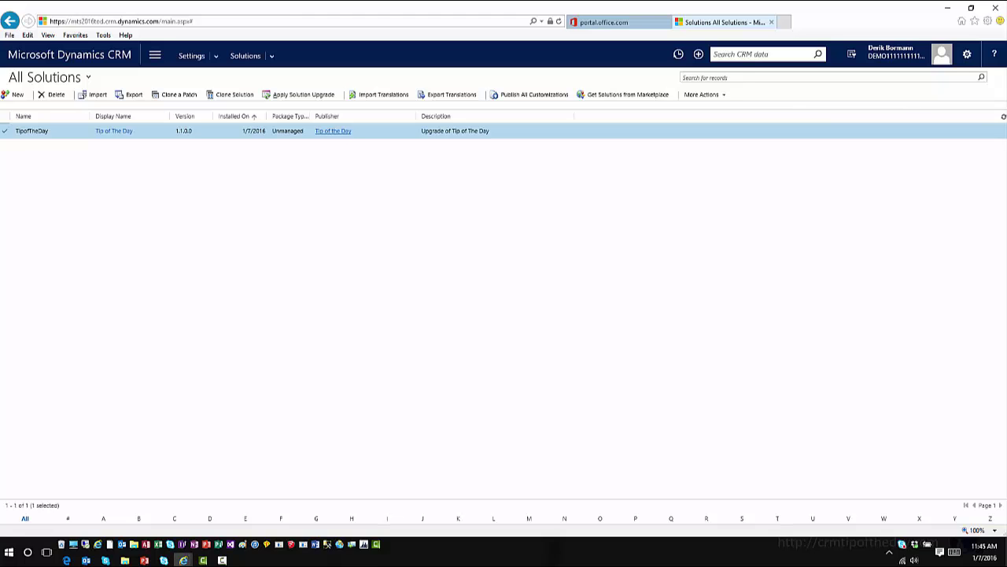